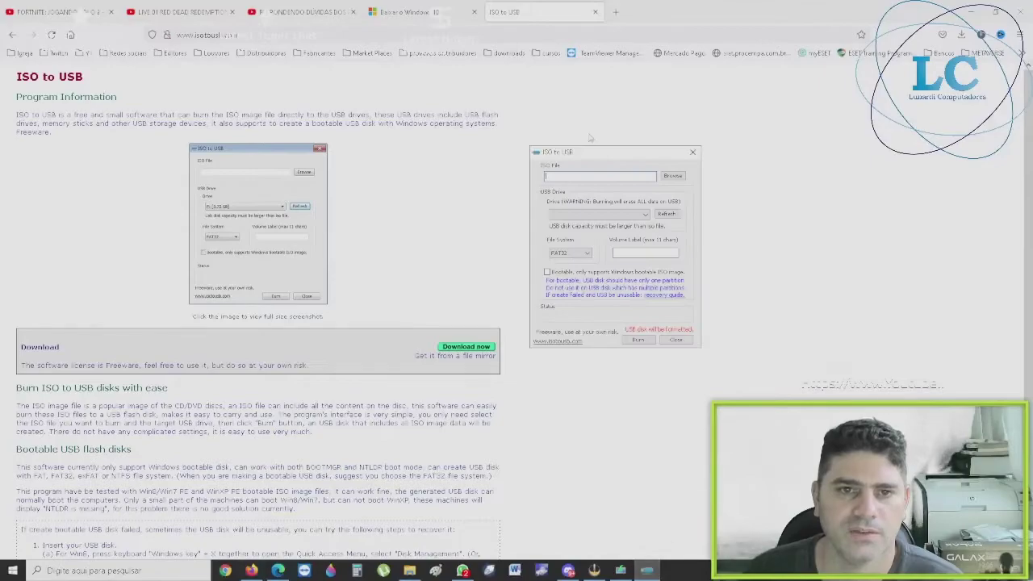
Load the Windows 10 64x image from the suporte\Windows folder on drive YT (F:) as the ISO file.
drag(604, 152, 439, 99)
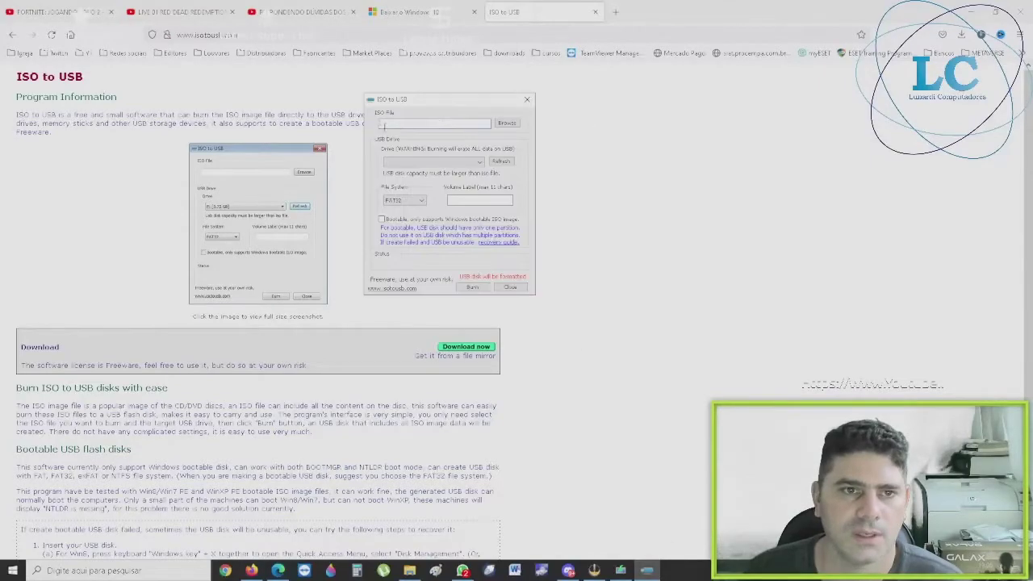
click(506, 124)
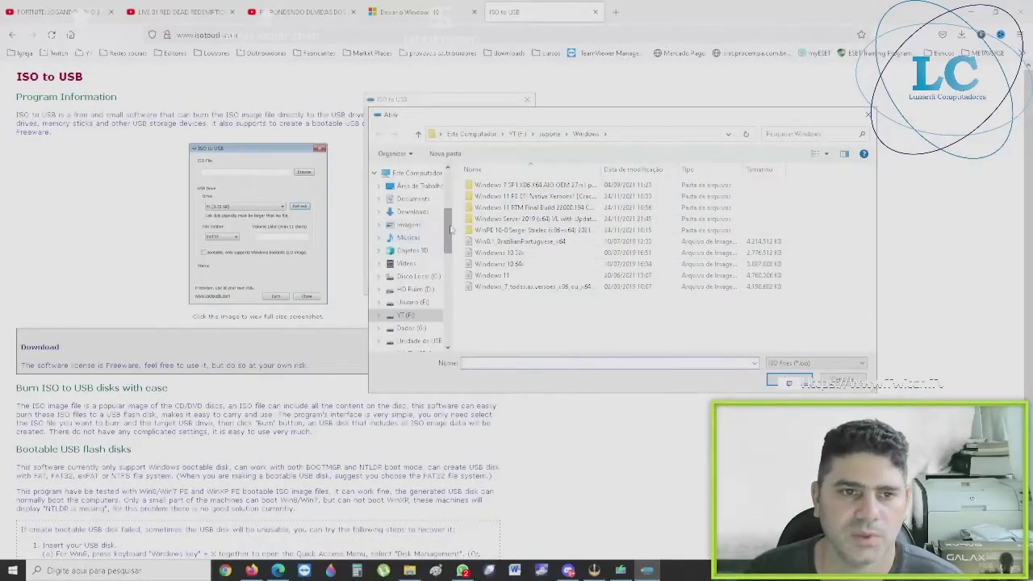
scroll(450, 230, down, 1)
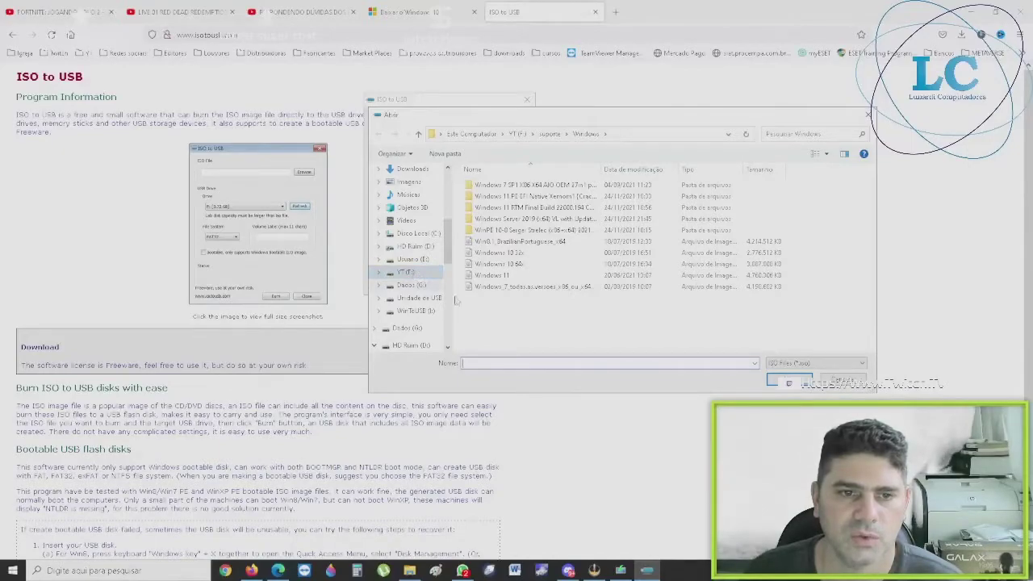
click(497, 265)
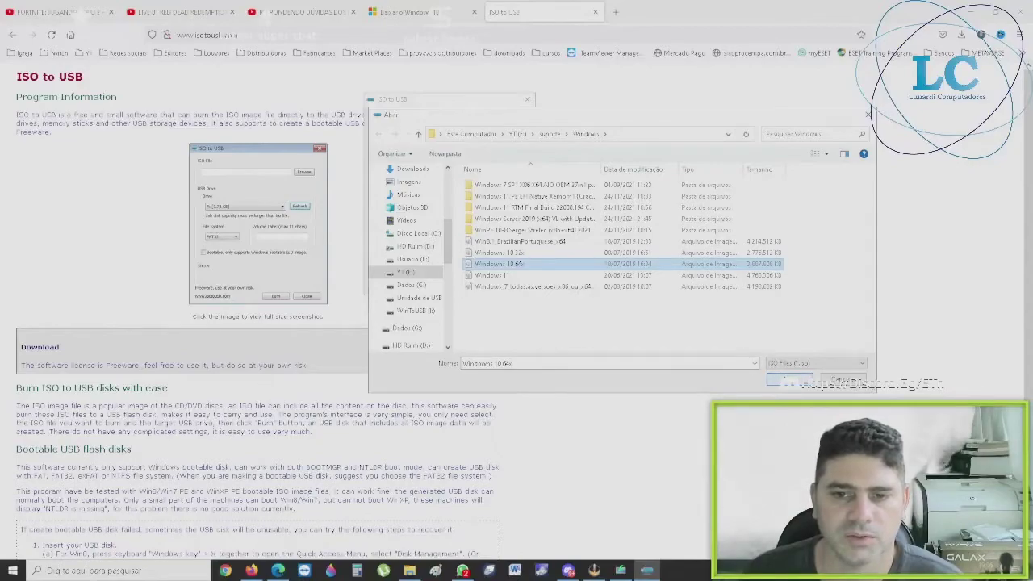
click(789, 379)
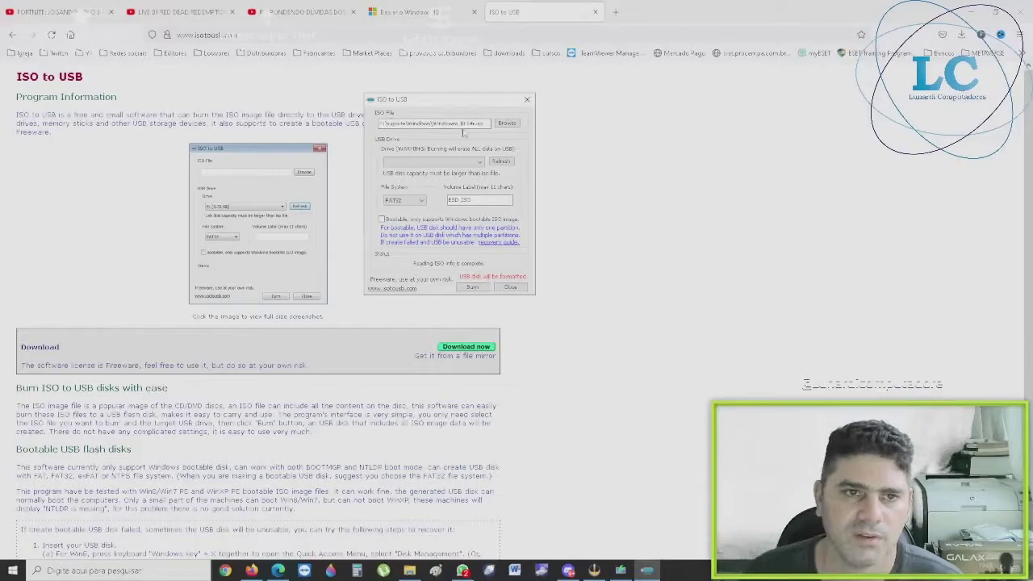
Check the available USB drives, and open Disk Management in the computer management console from File Explorer.
click(478, 163)
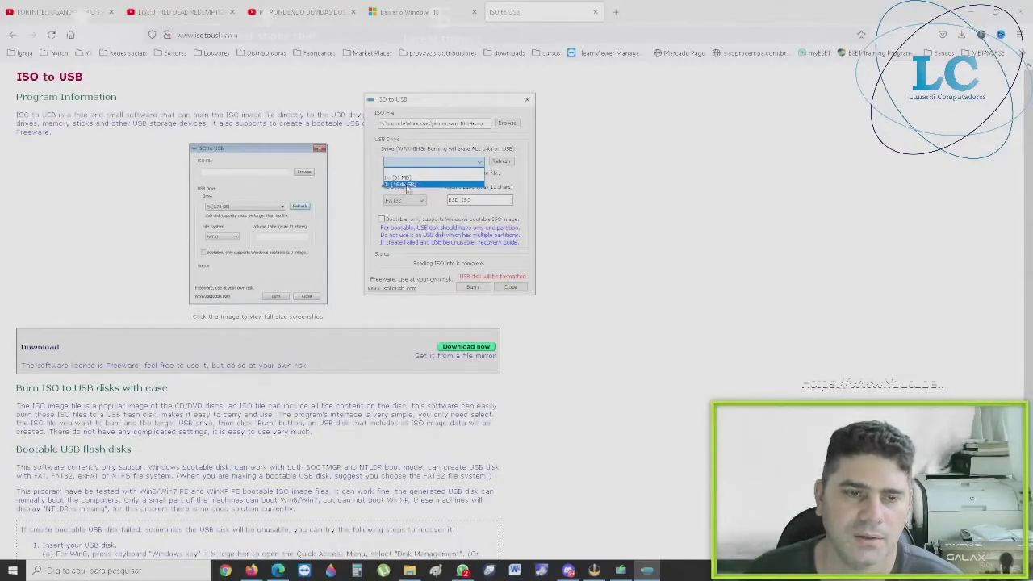
click(501, 238)
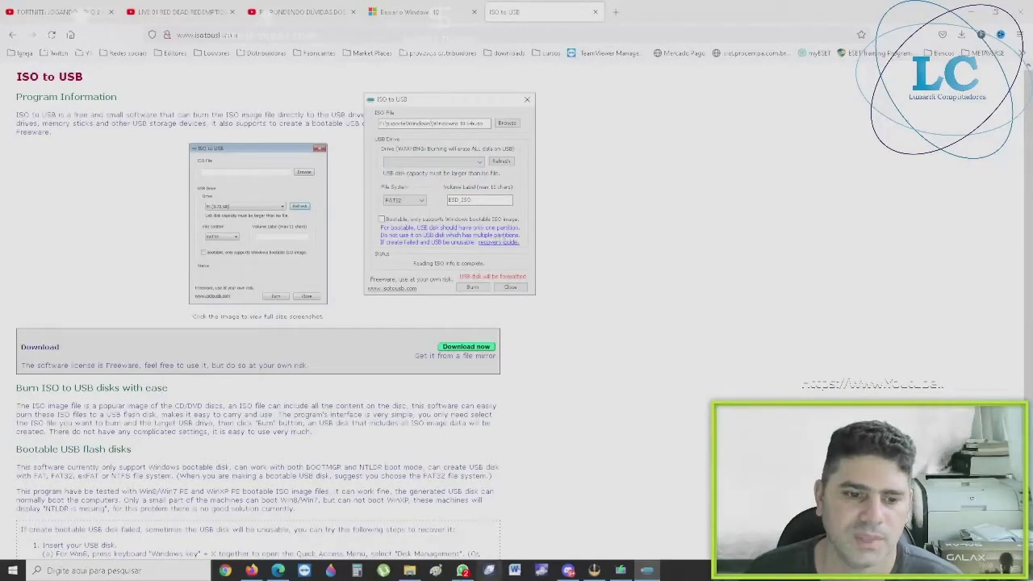
mouse_move(410, 571)
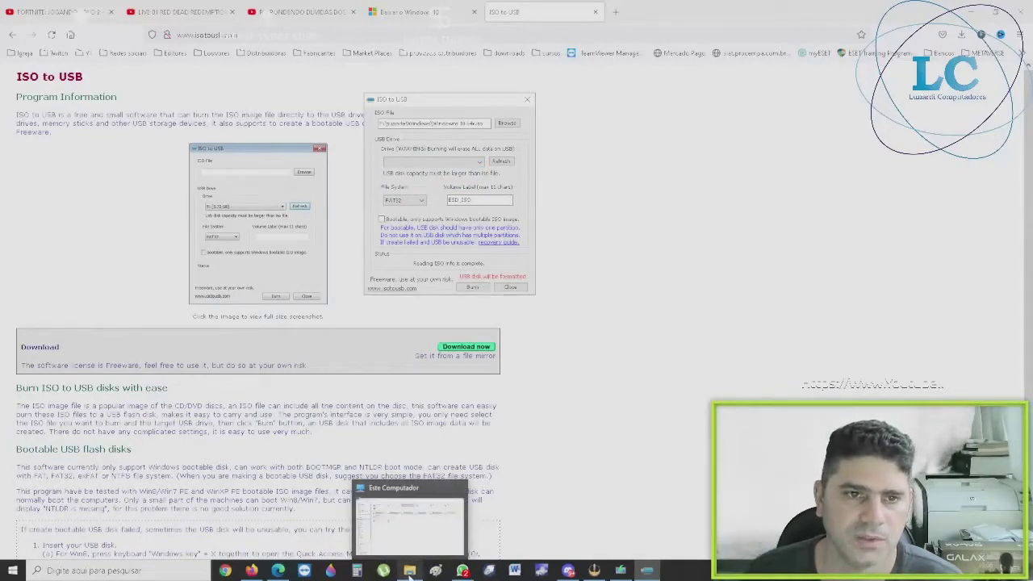
click(396, 525)
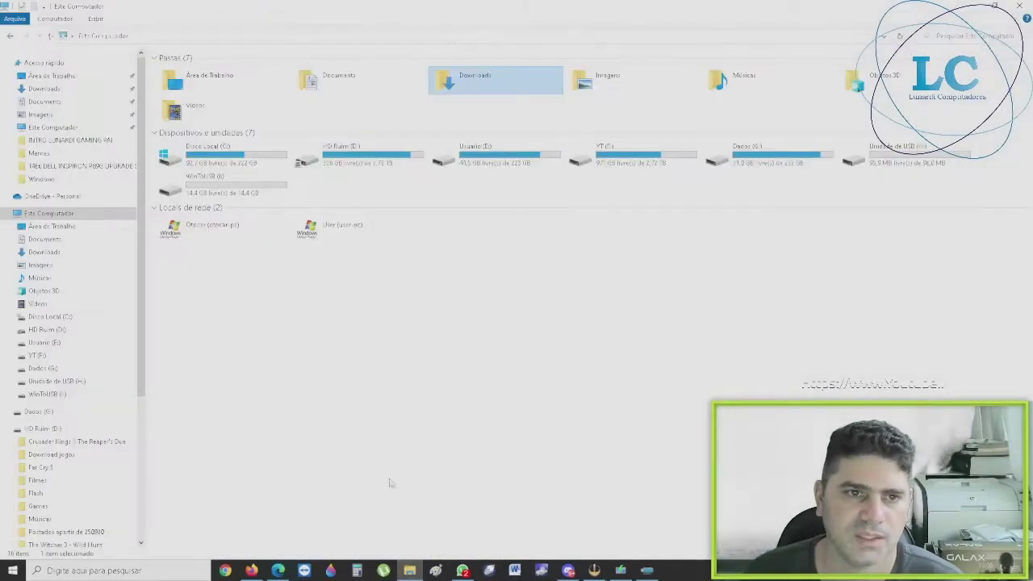
right_click(68, 216)
click(116, 238)
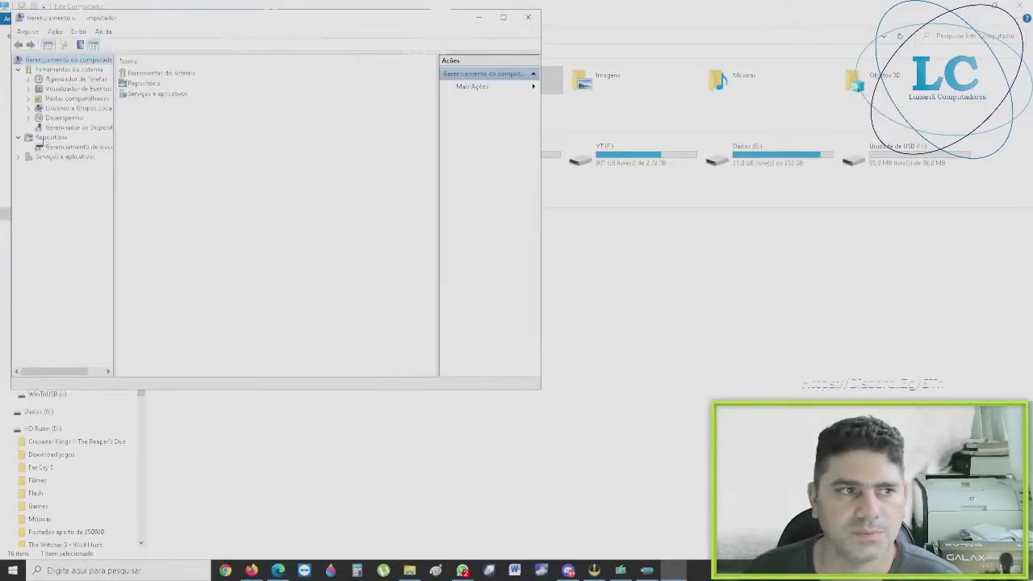
click(73, 149)
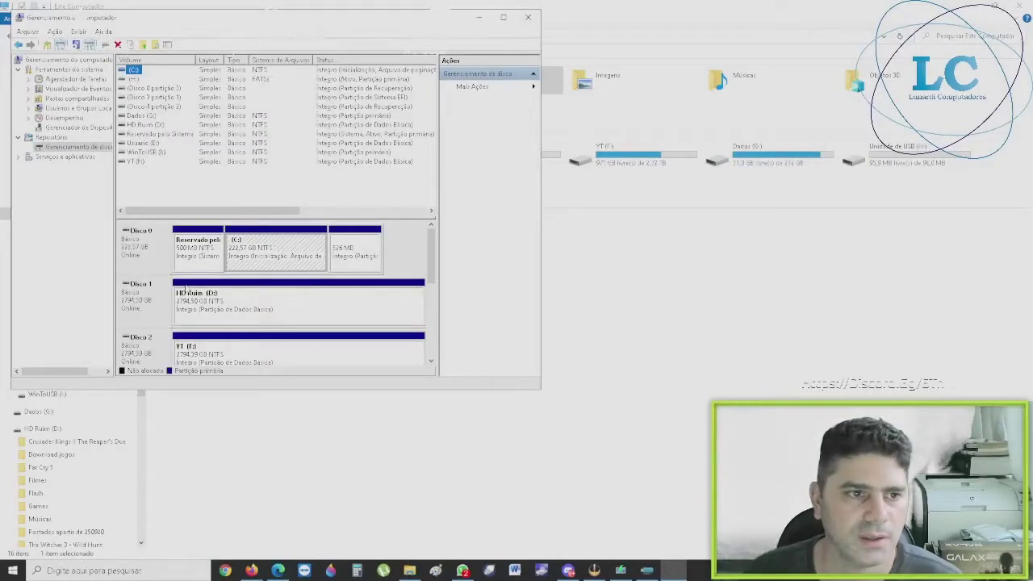
Delete the H: and WinToUSB (I:) volumes from the removable Disco 5.
drag(431, 253, 432, 347)
click(245, 318)
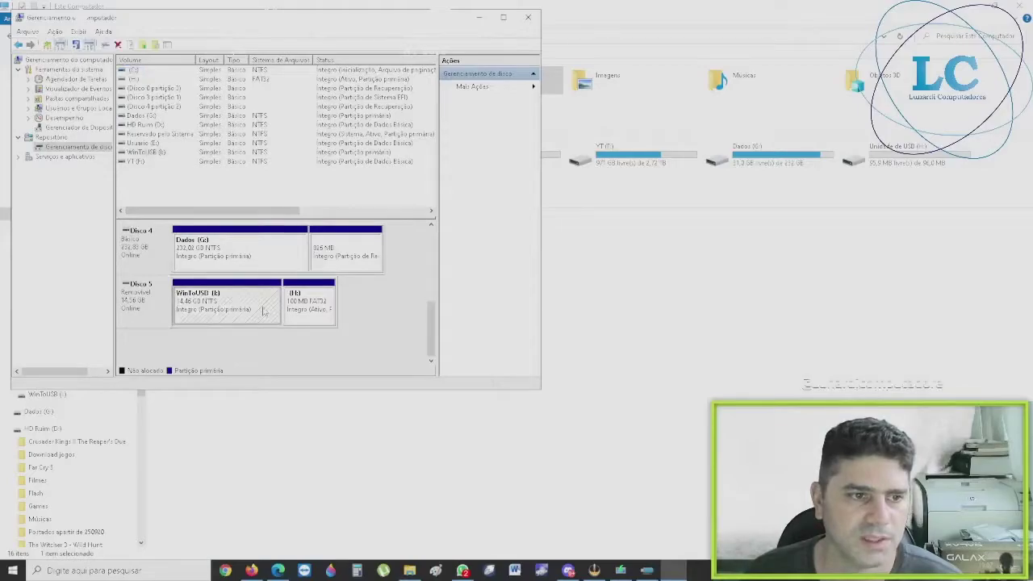
click(300, 312)
right_click(300, 312)
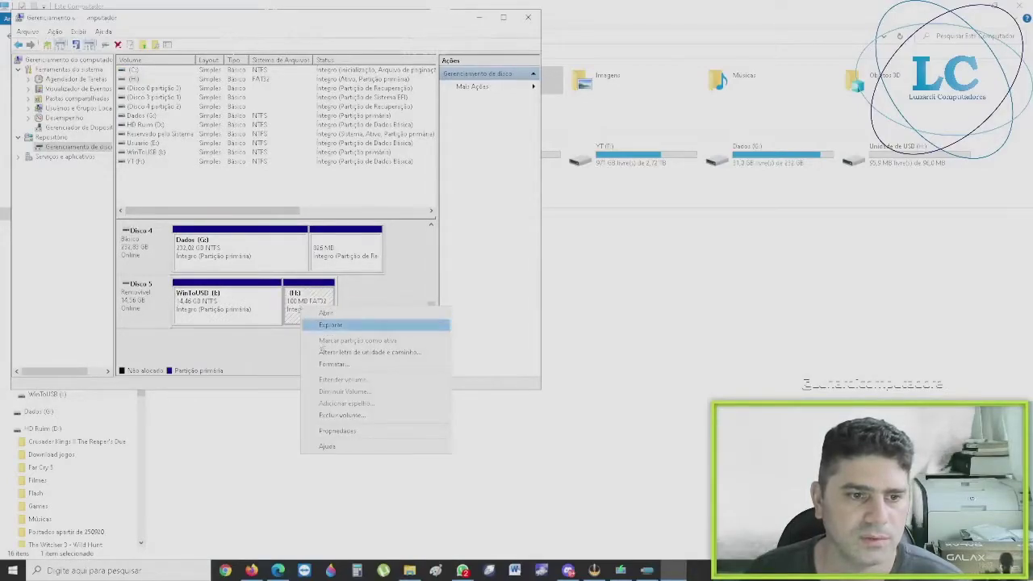
click(345, 418)
click(541, 327)
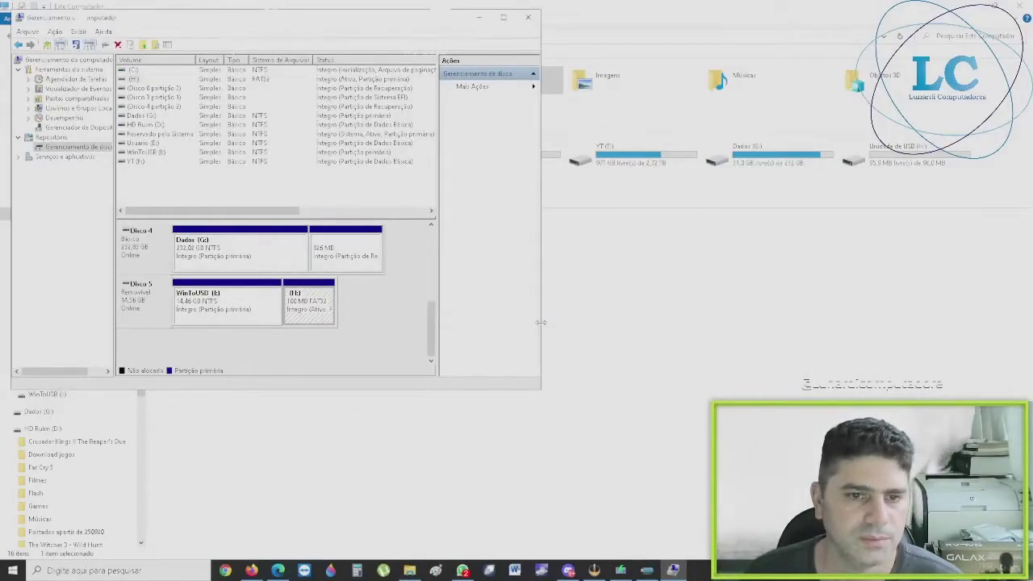
click(254, 315)
key(Delete)
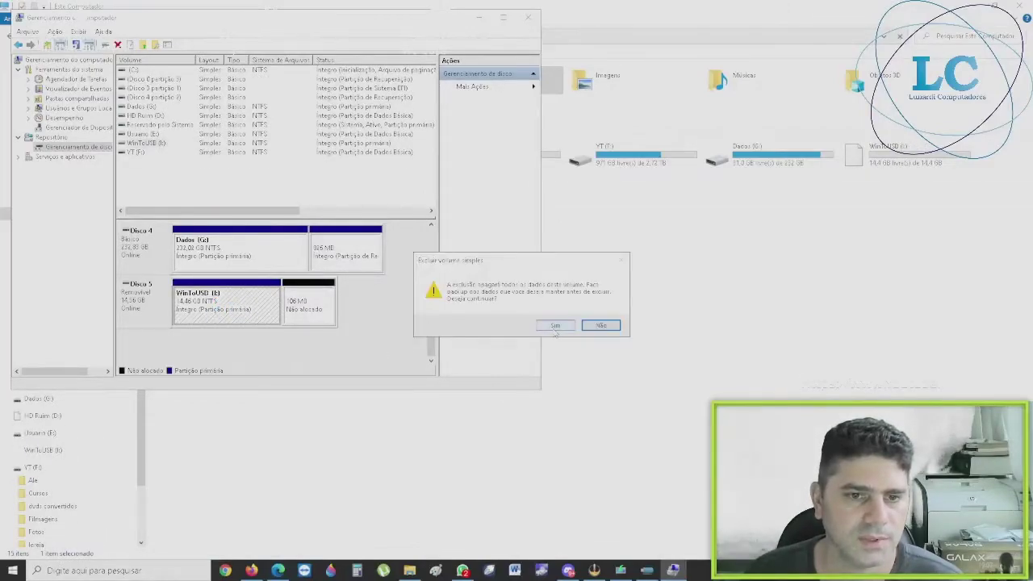
click(556, 326)
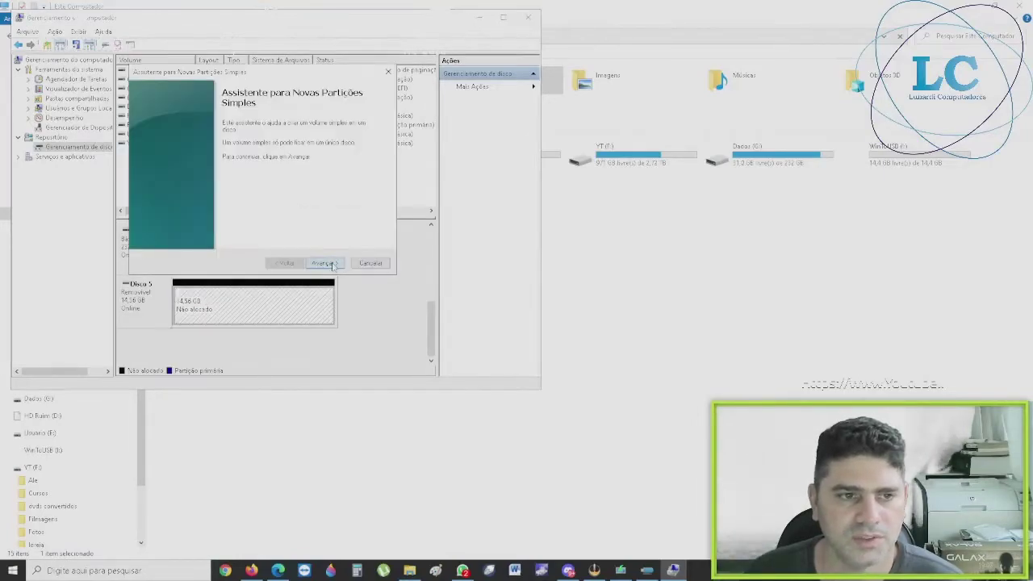
Create a simple volume on Disco 5 with drive letter H, quick-formatted as FAT32 and labelled "windows 10", and close the management console.
click(324, 264)
click(324, 264)
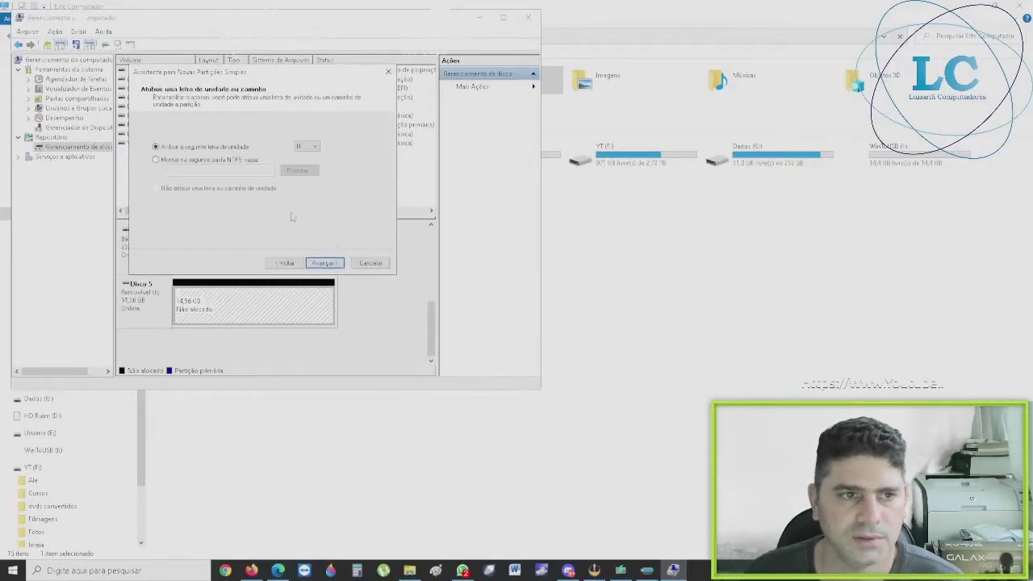
click(323, 264)
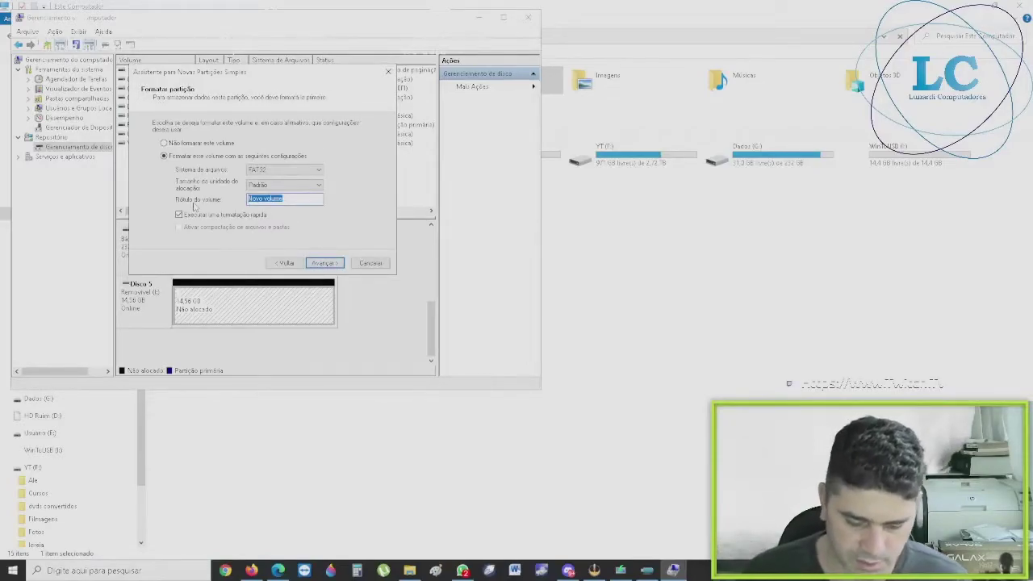
text(win)
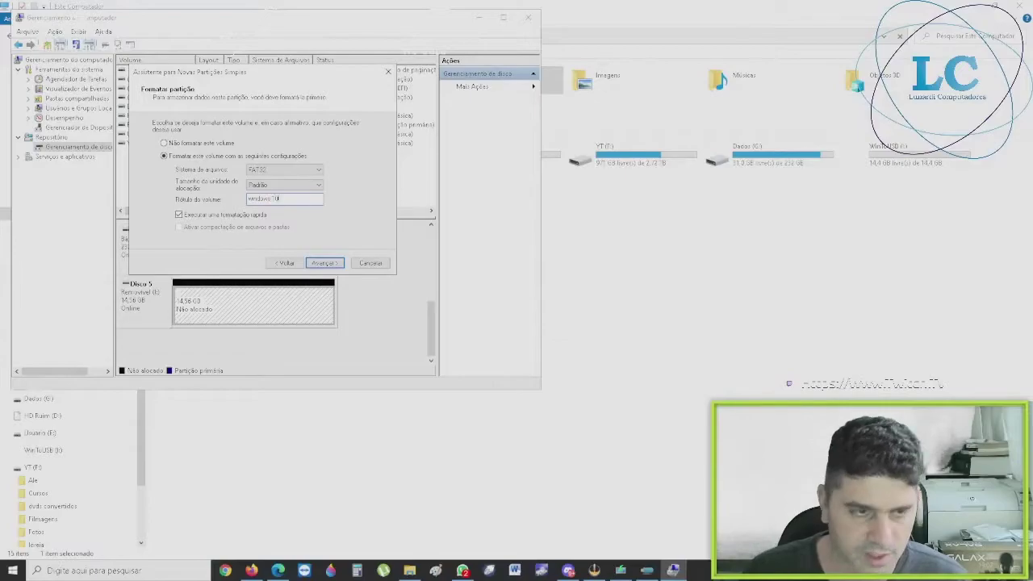
text(dows 10)
click(330, 265)
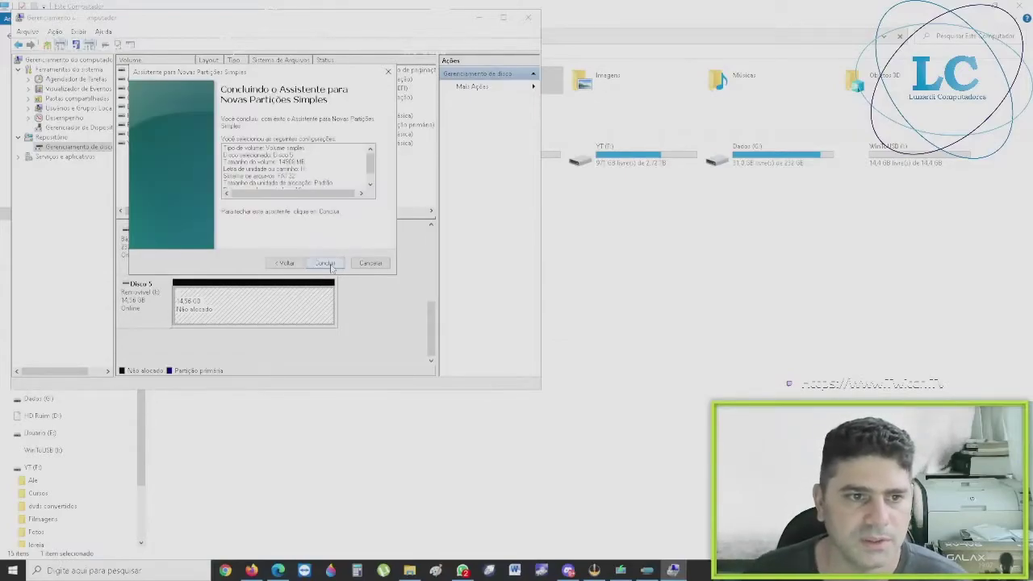
click(328, 264)
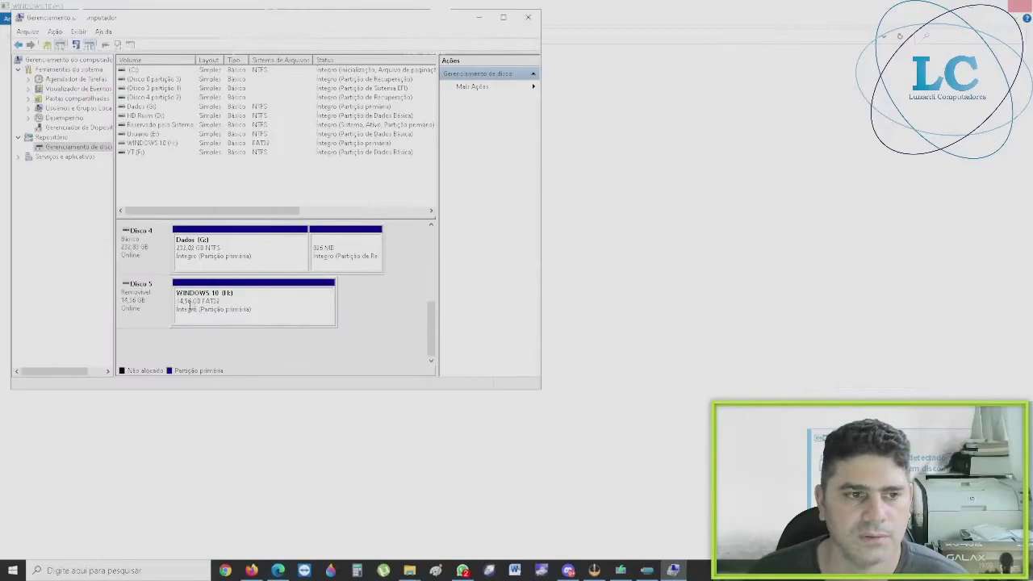
click(528, 17)
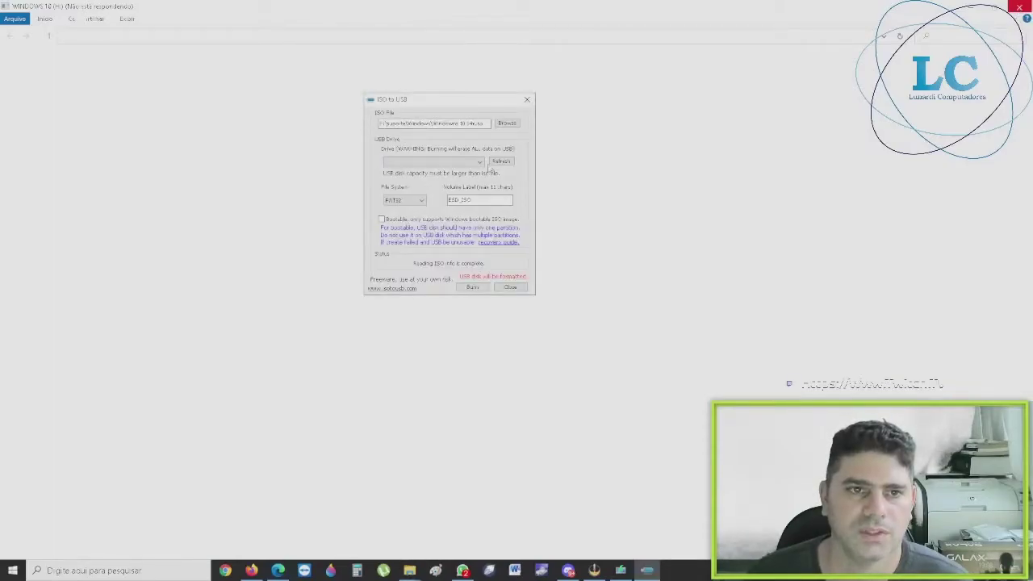
Refresh the USB drive list in ISO to USB and select the H: drive as the target.
click(481, 162)
click(501, 162)
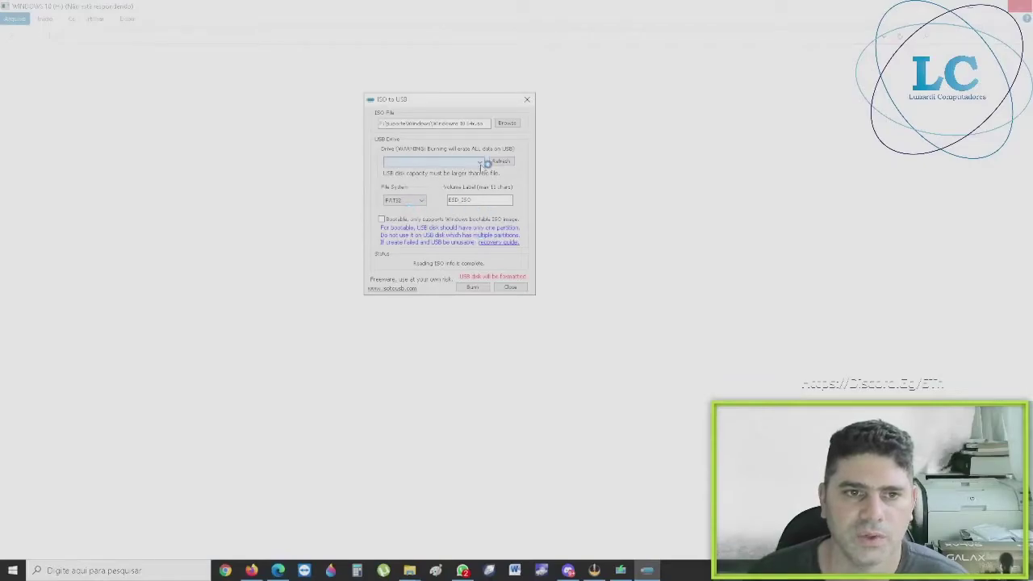
click(483, 162)
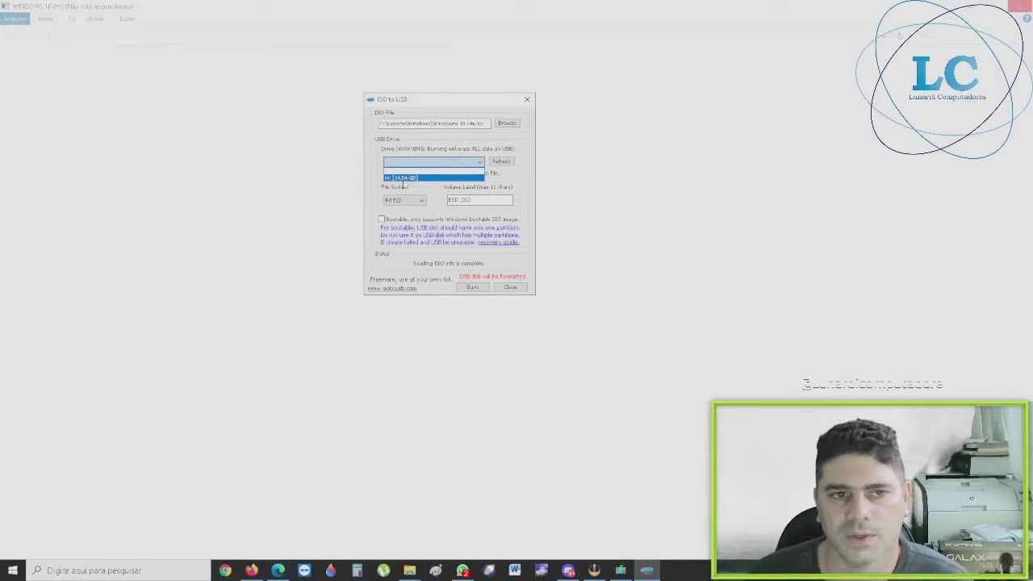
click(406, 178)
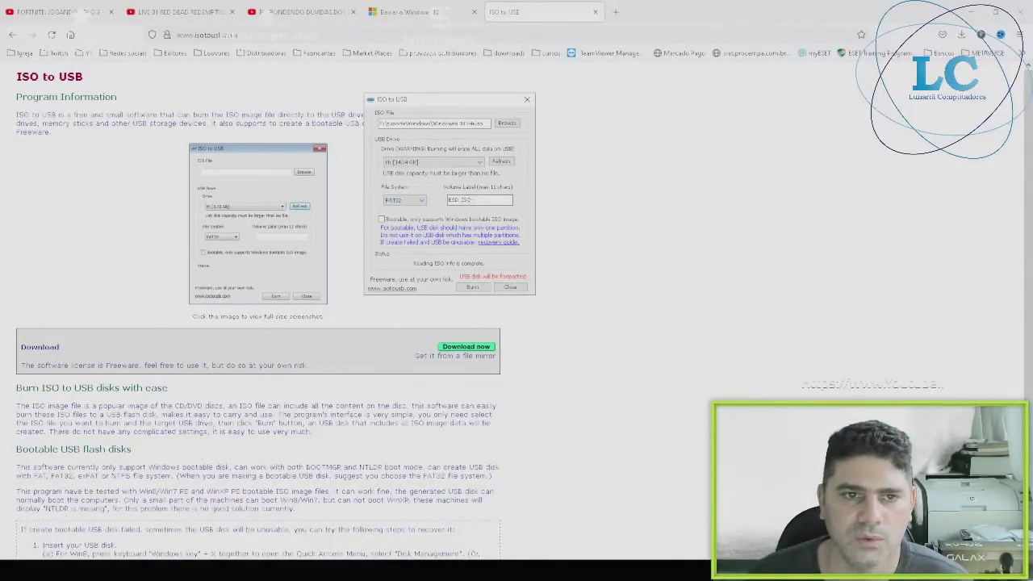
Set the volume label to "windows 10", enable the bootable option, and burn the ISO to the USB drive, accepting the formatting.
drag(477, 199, 429, 199)
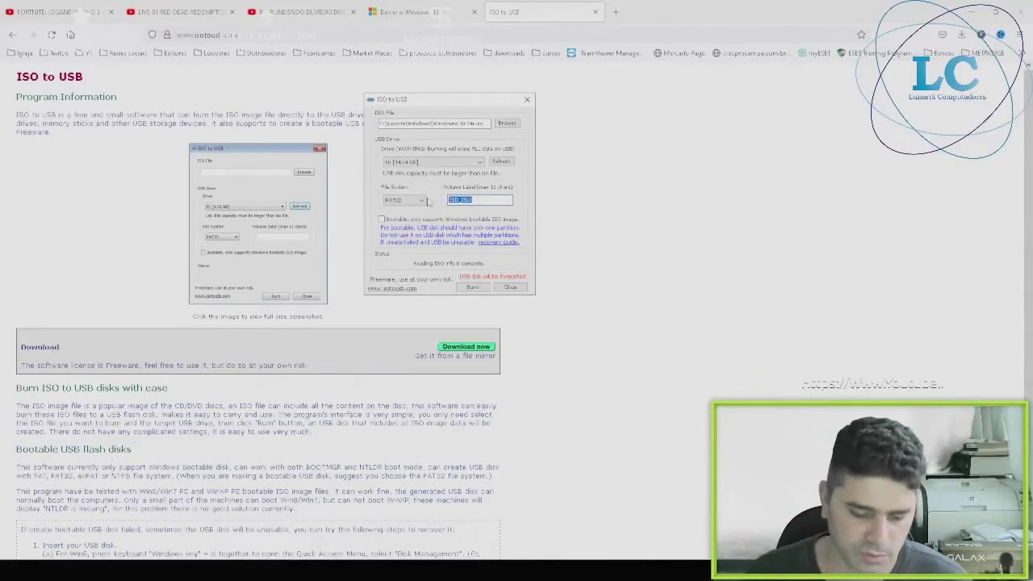
text(windows 10)
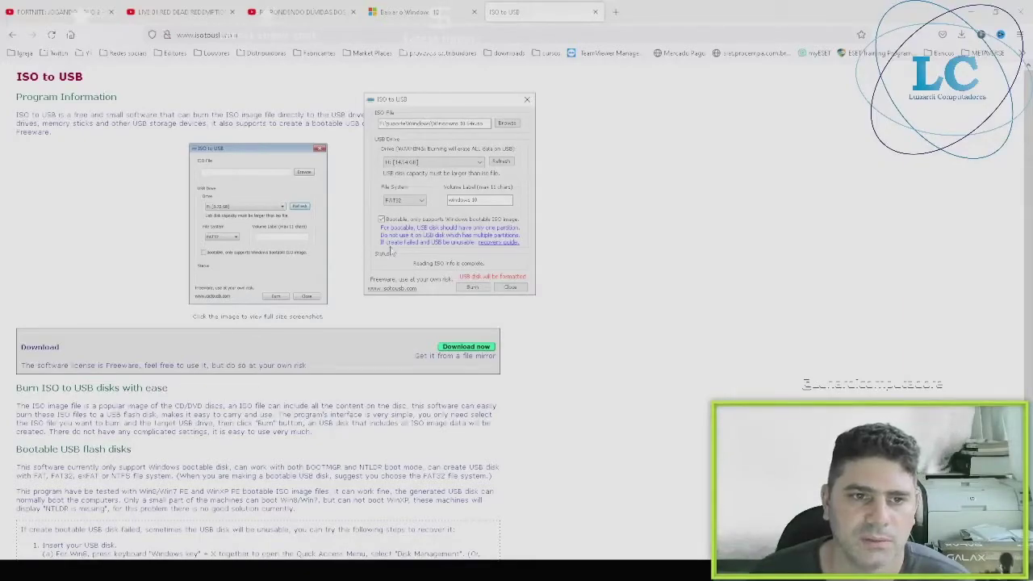
click(475, 289)
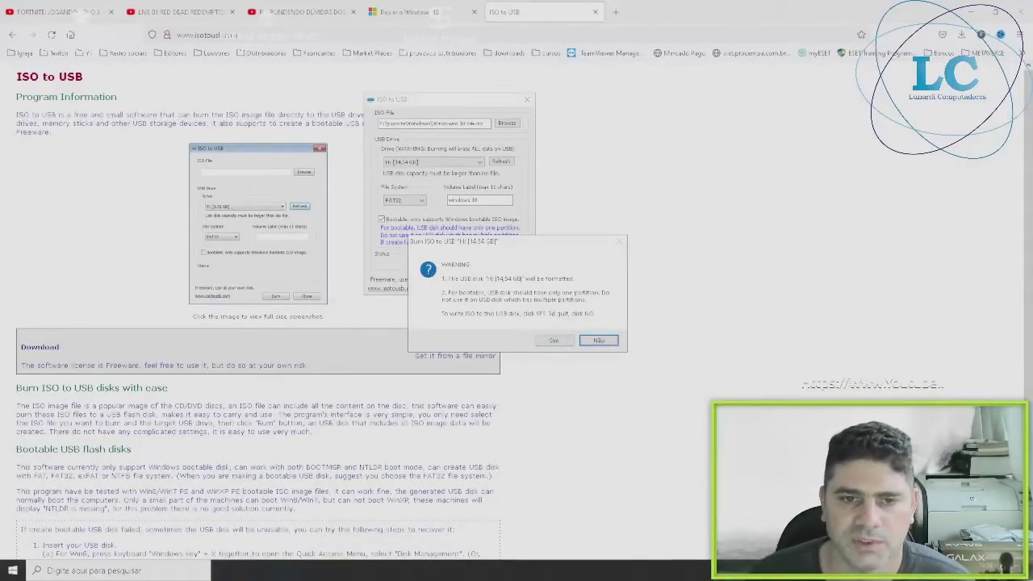
click(554, 341)
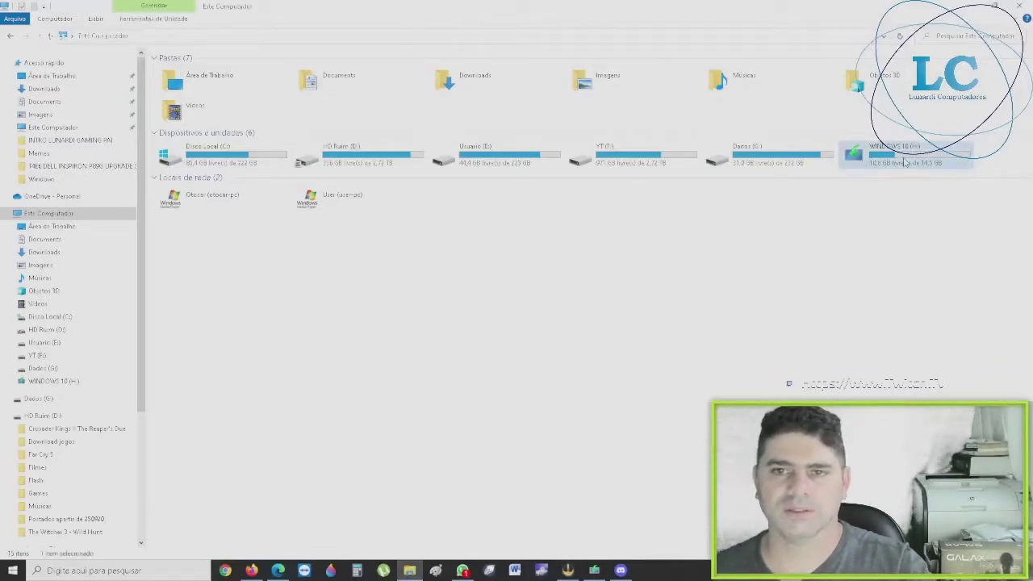
Inspect the files on the WINDOWS 10 (H:) drive in File Explorer, and safely eject the USB drive.
double_click(905, 158)
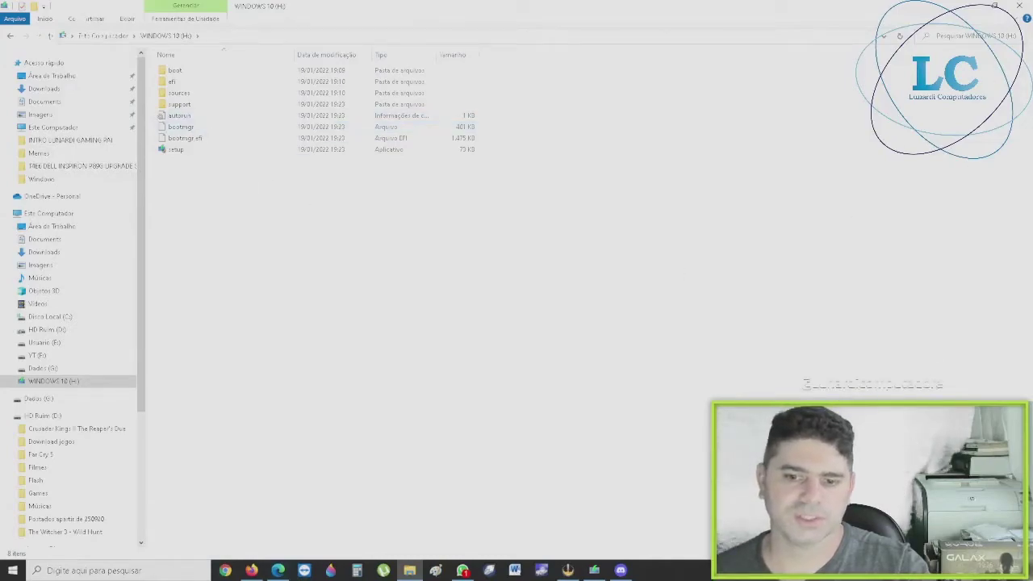
click(103, 35)
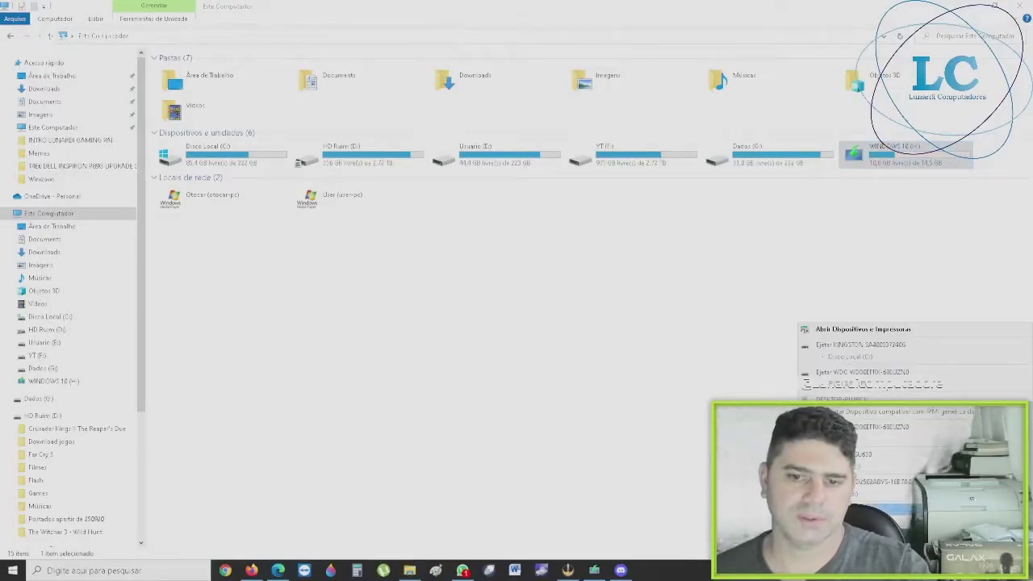
click(896, 509)
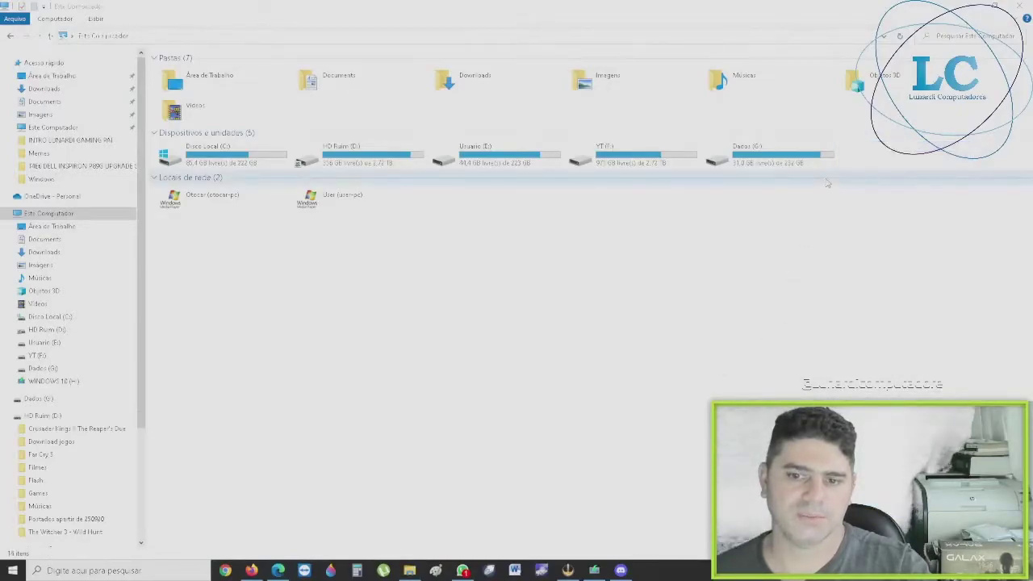